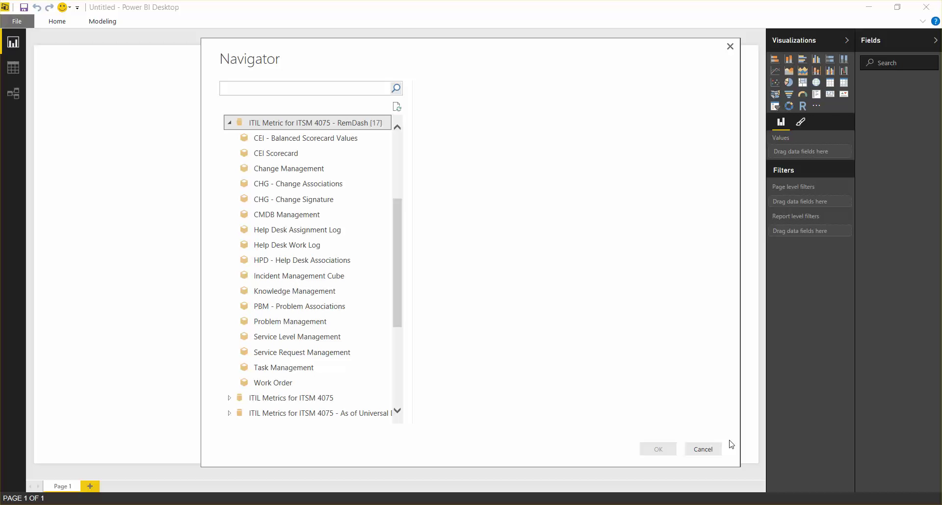
- Select the Incident Management Cube model and create a live connection to it
click(318, 275)
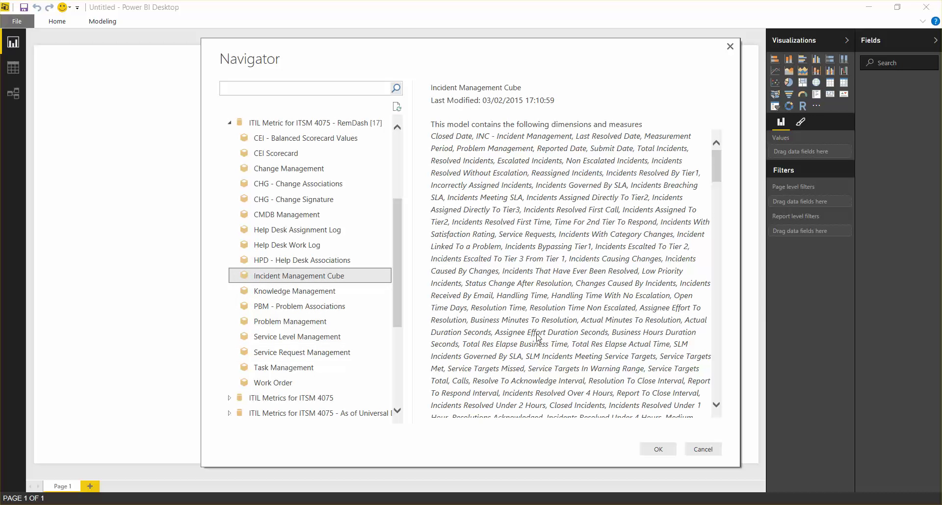
click(657, 449)
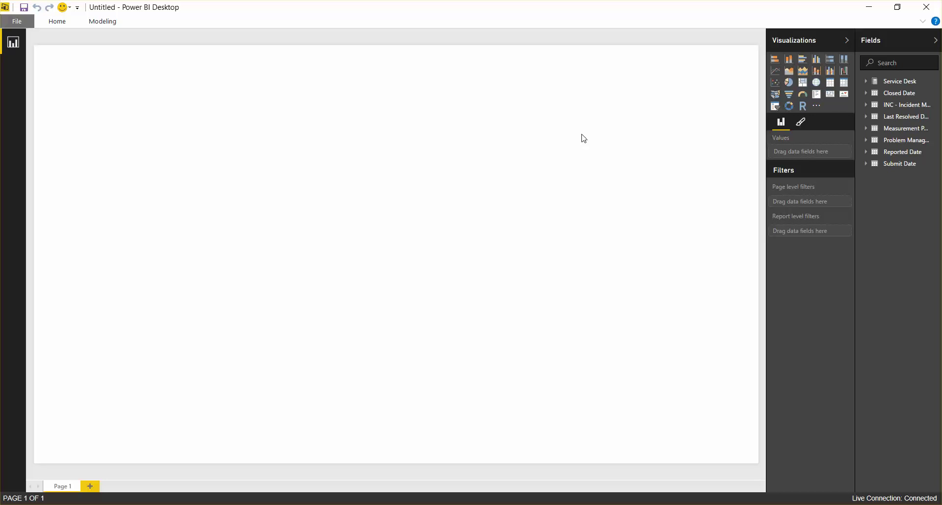
- Expand Service Desk, widen the Fields pane, and expand the SLA-targets measure's Value, Goal, Status and Trend
click(865, 83)
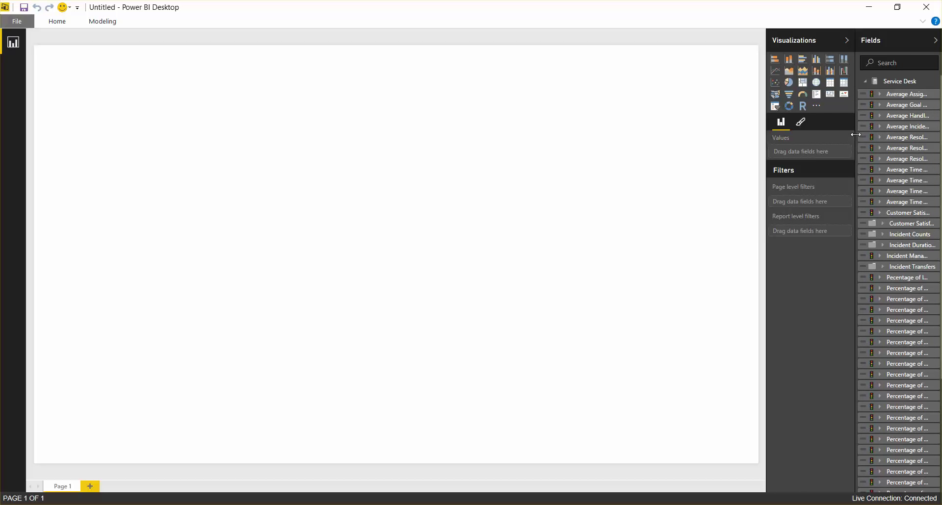
drag(855, 135, 702, 135)
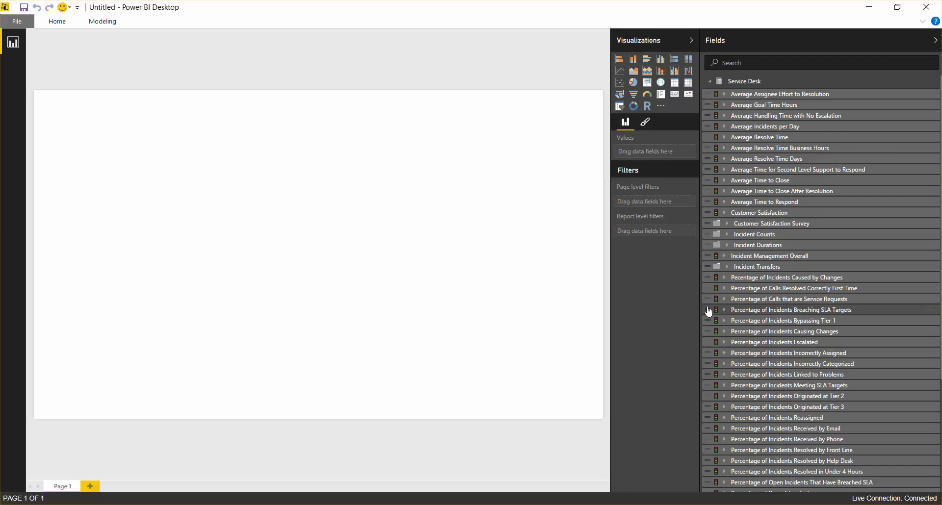
click(724, 386)
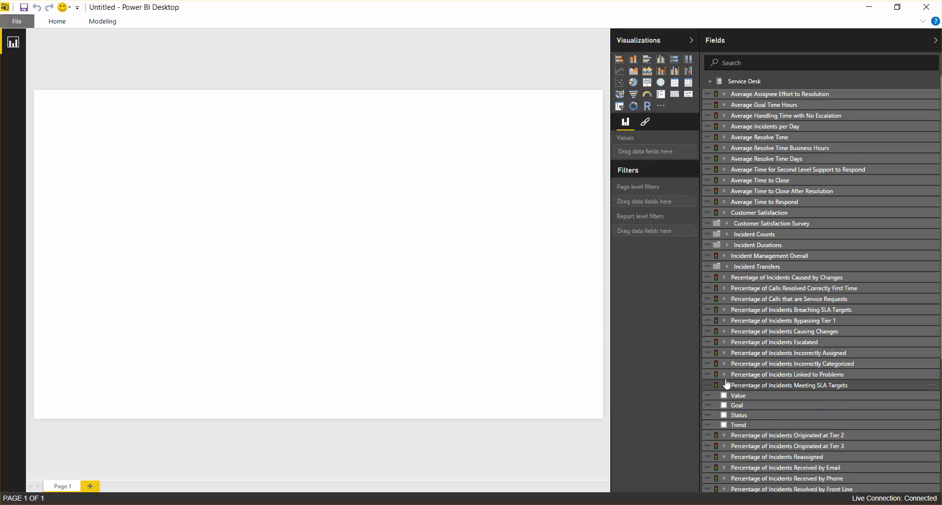
- Add a KPI visual using the SLA-targets percentage's Value, Goal and Status
click(688, 96)
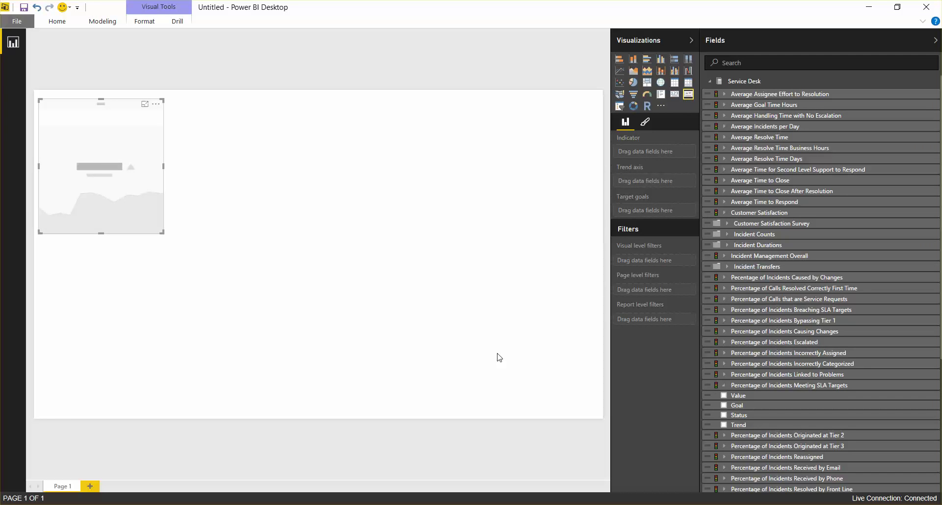
click(724, 395)
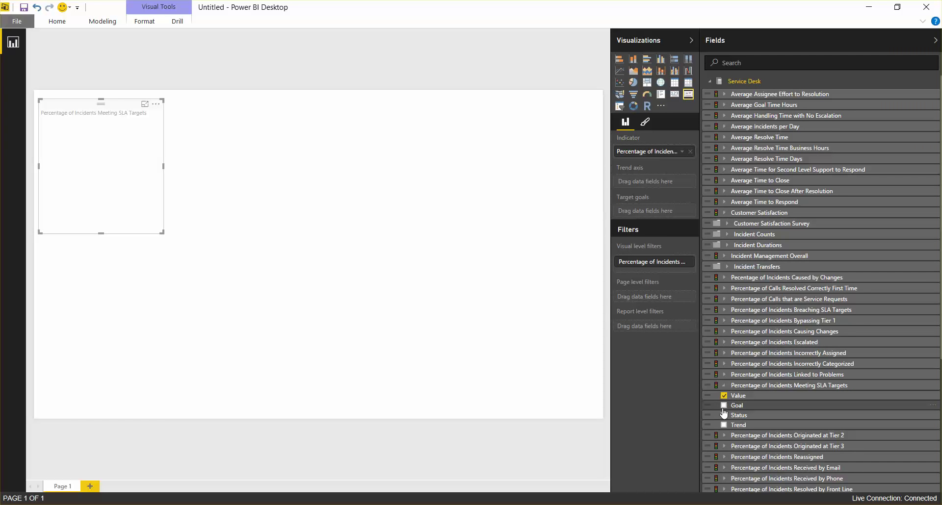
click(725, 406)
scroll(725, 372, down, 2)
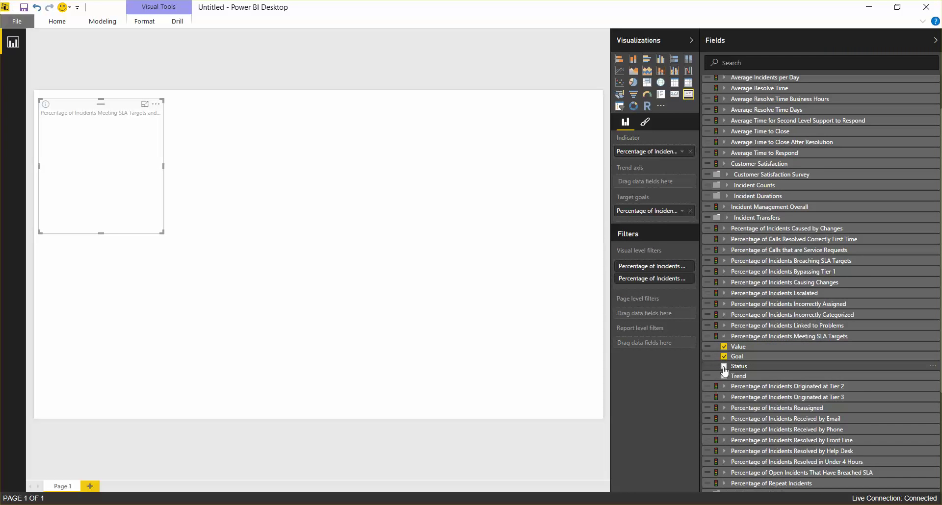
scroll(726, 372, down, 6)
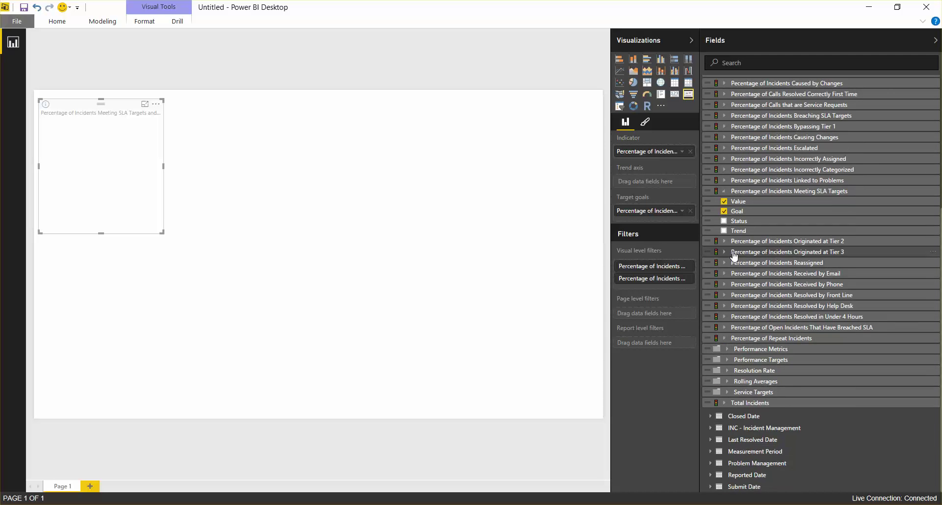
click(724, 221)
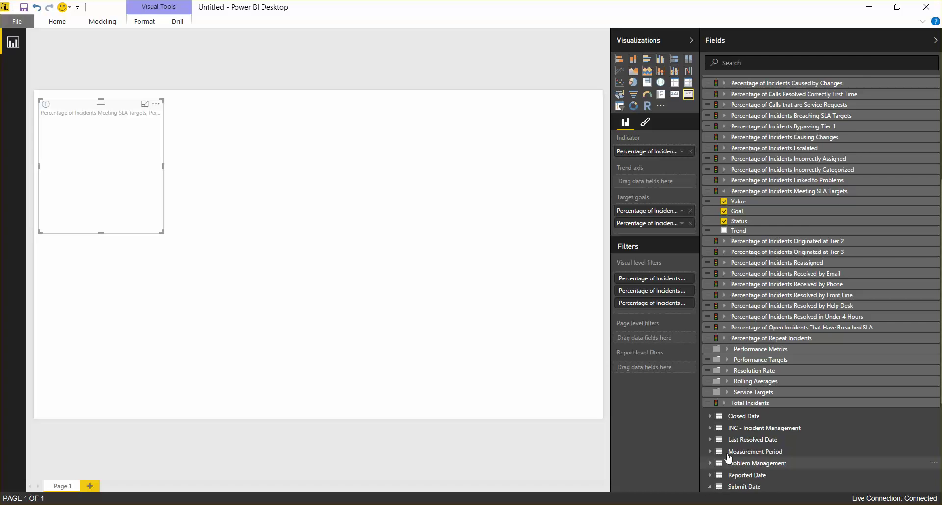
- Trend the KPI by Submit Date Year instead of Month, so it reads 95.5%
click(710, 487)
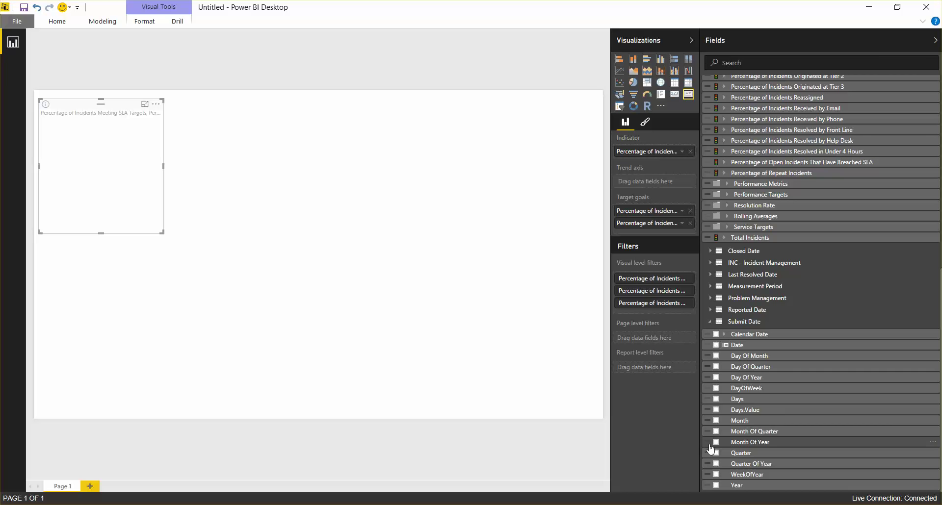
click(716, 421)
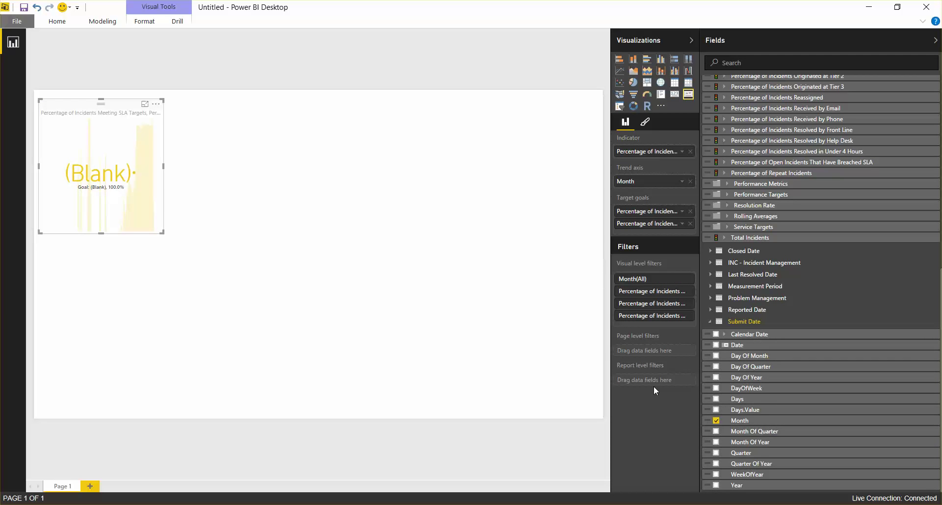
click(716, 421)
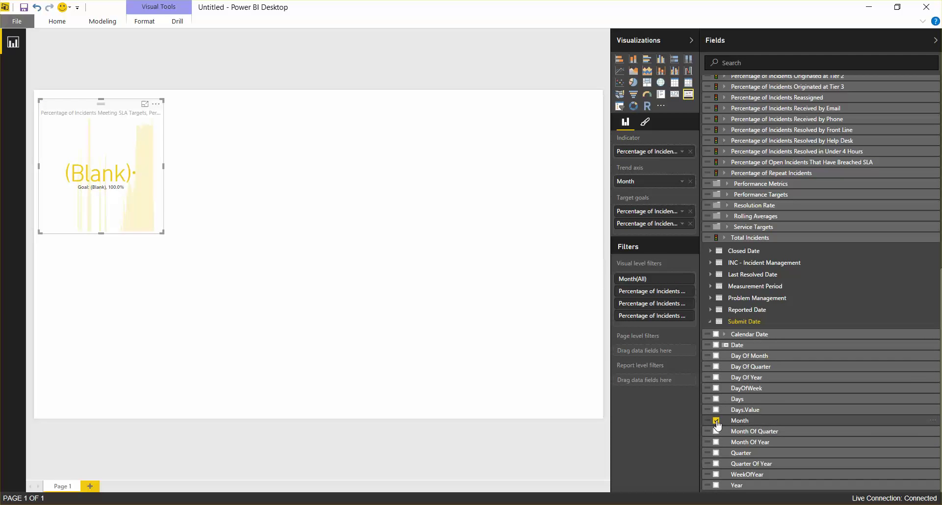
click(716, 485)
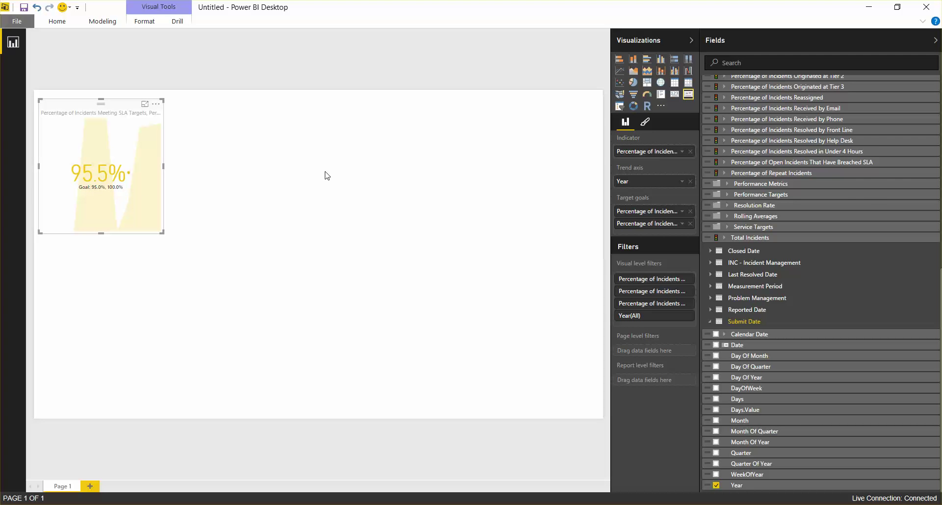
scroll(739, 264, up, 3)
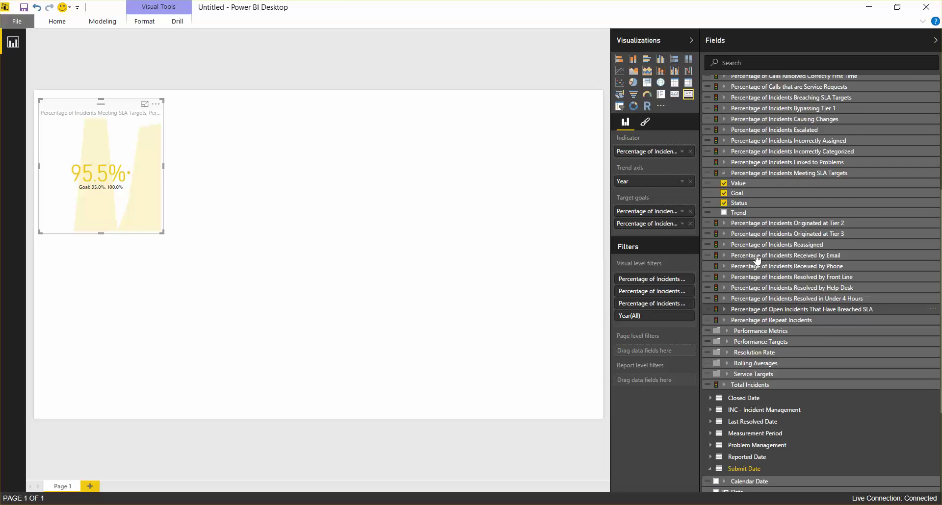
scroll(742, 259, up, 1)
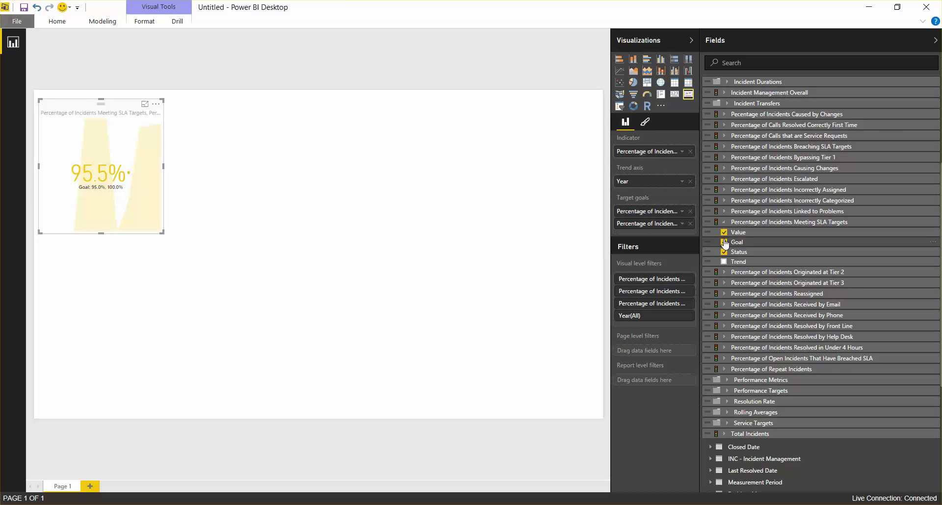
- Add a second KPI using Percentage of Incidents Reassigned Value and Goal
click(205, 167)
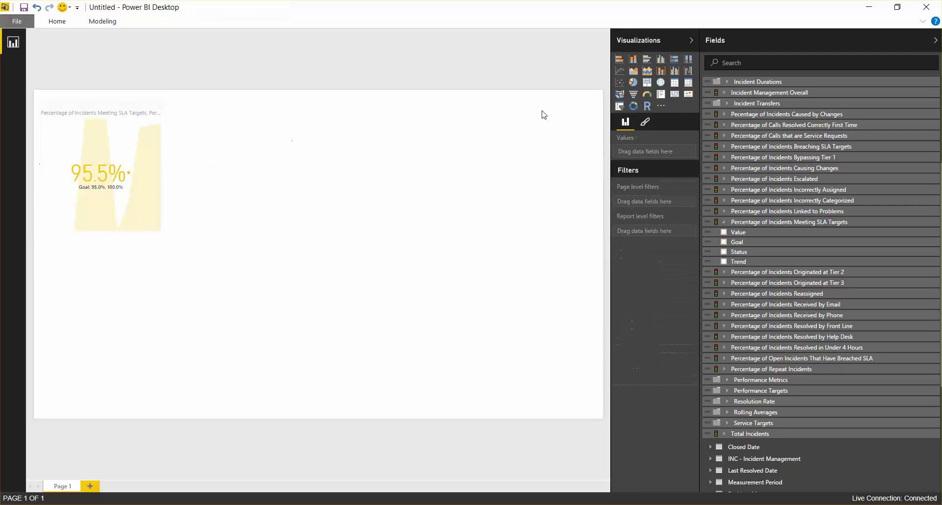
click(687, 96)
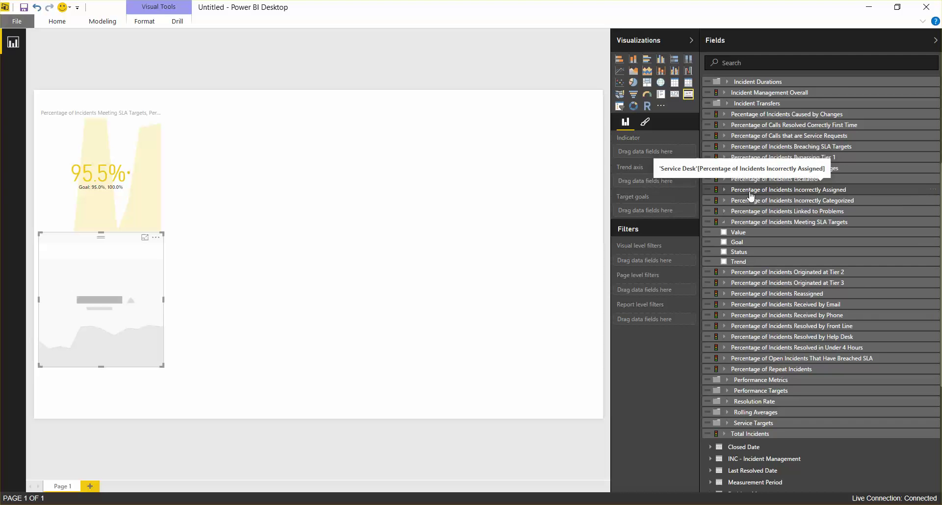
scroll(751, 195, down, 1)
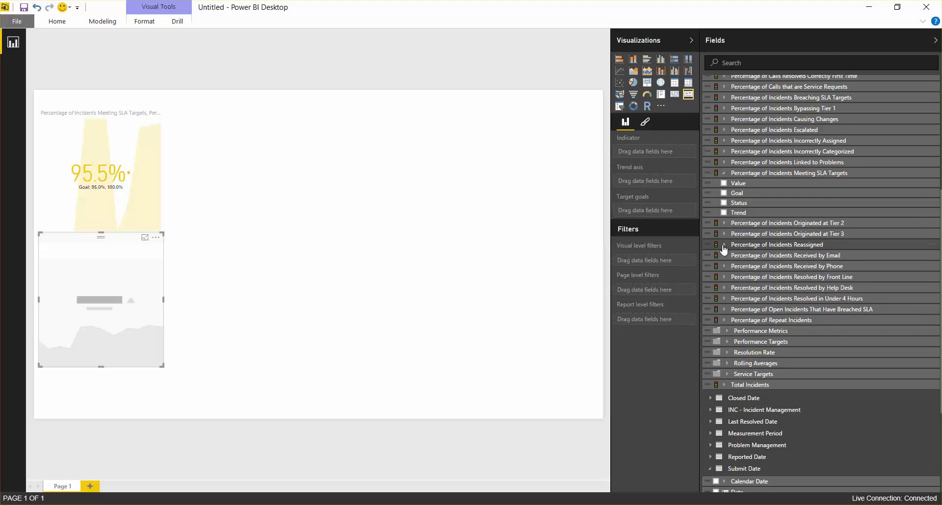
click(725, 244)
click(724, 254)
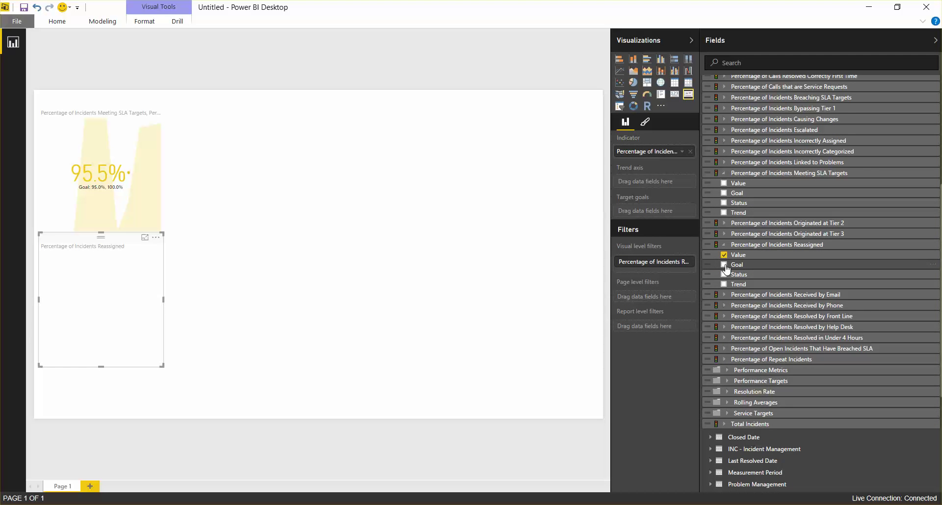
click(724, 264)
- Trend the 40.3% Reassigned KPI by Submit Date Date and place it beside the first card
scroll(768, 294, down, 4)
click(762, 321)
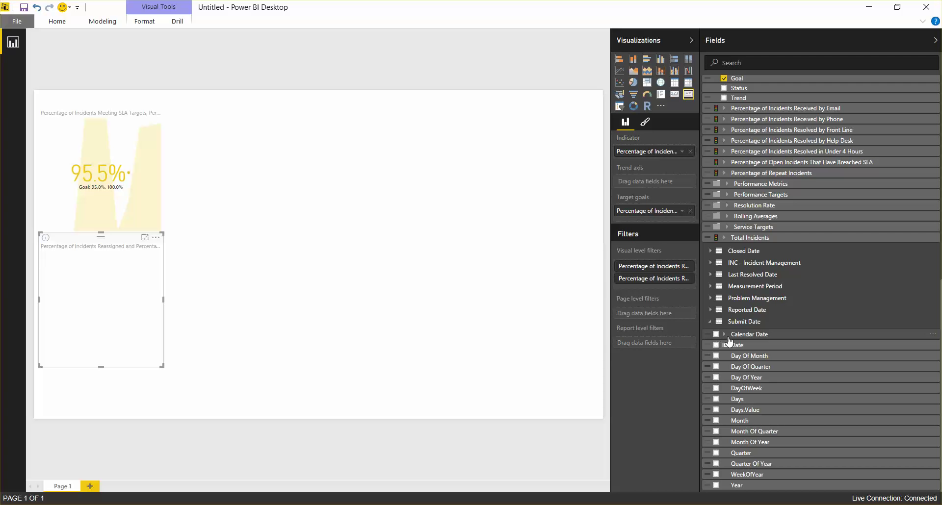
click(716, 345)
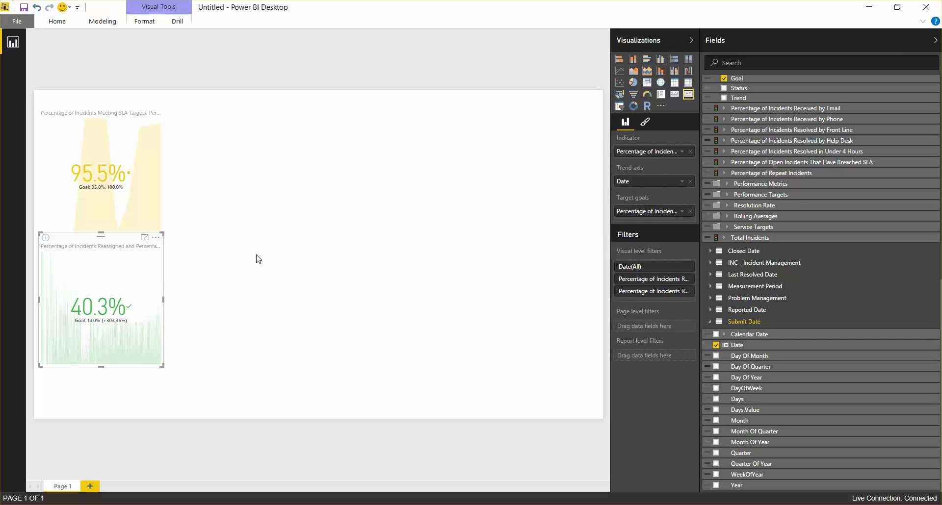
drag(121, 244, 253, 113)
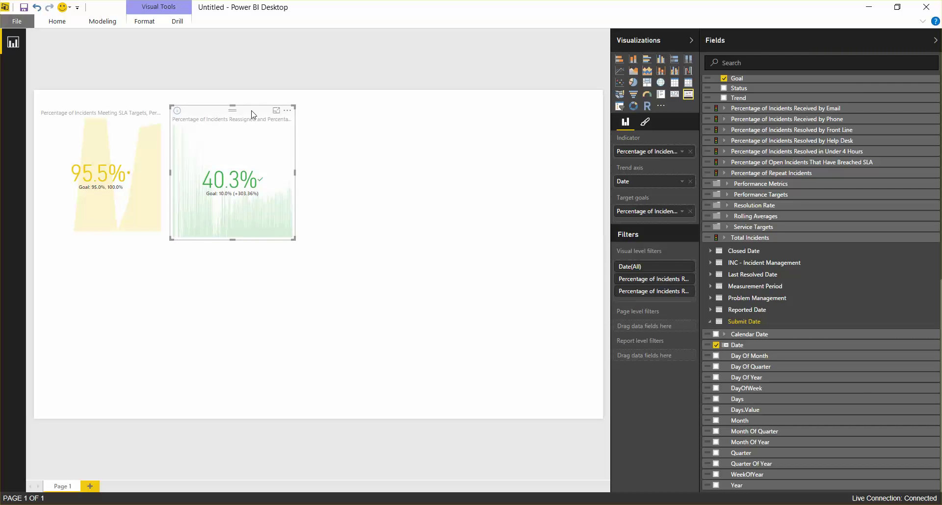
click(495, 133)
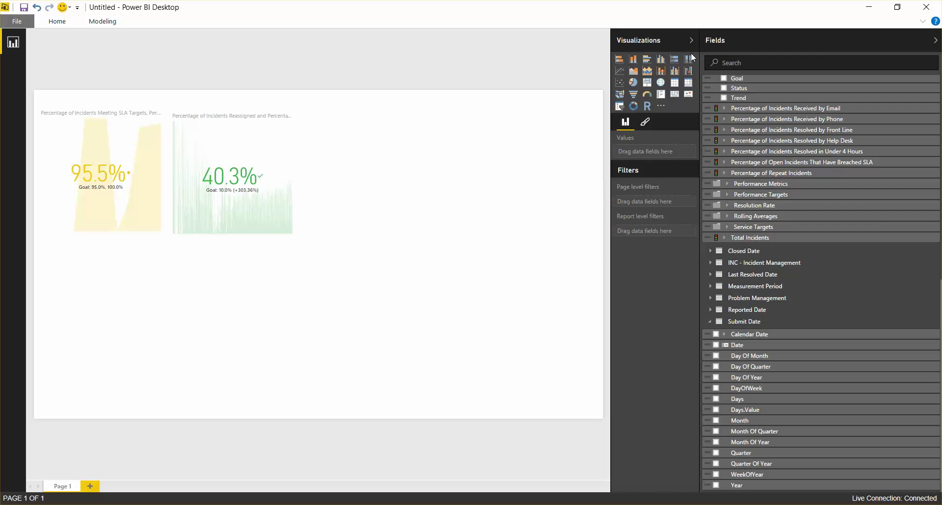
- Add an empty slicer and move it to the page's top right
click(620, 106)
drag(118, 242, 547, 112)
scroll(751, 270, up, 3)
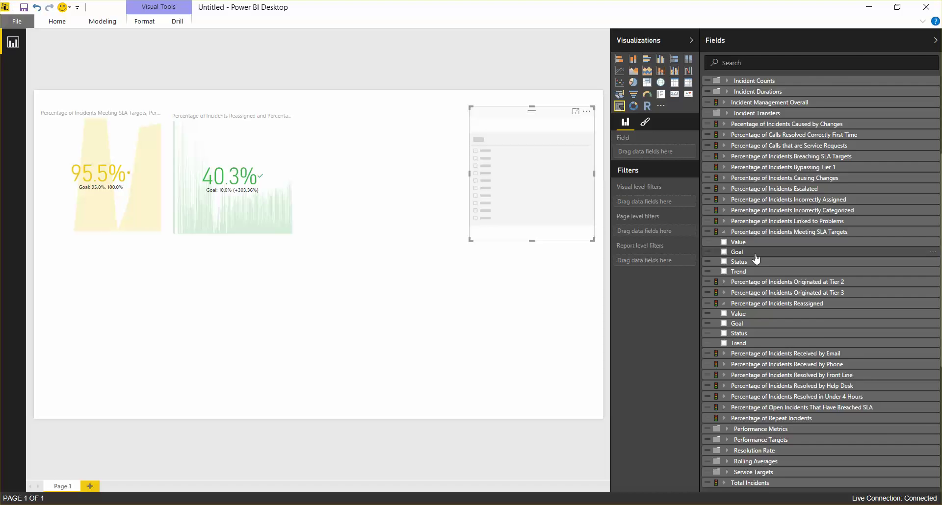
scroll(753, 256, down, 2)
scroll(761, 270, down, 1)
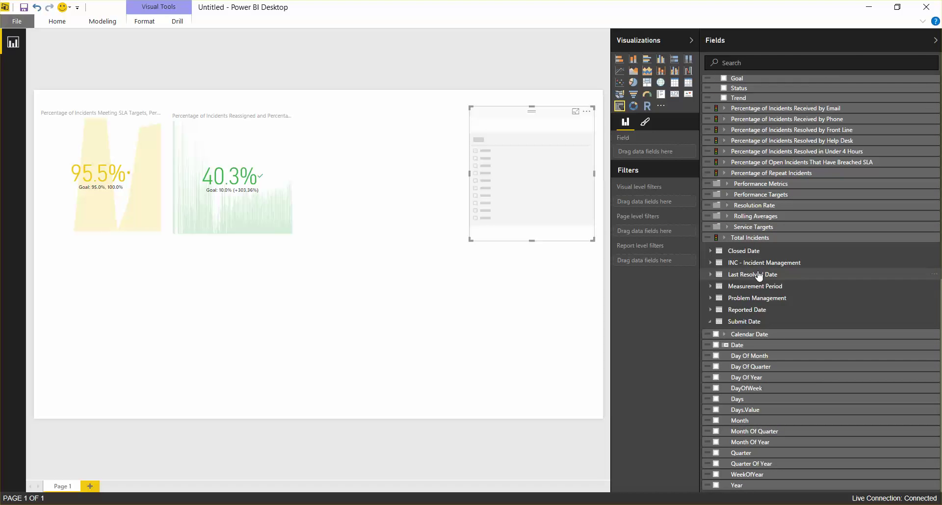
- Make the slicer filter by Incident Request Information > Priority and nudge it slightly left
click(711, 264)
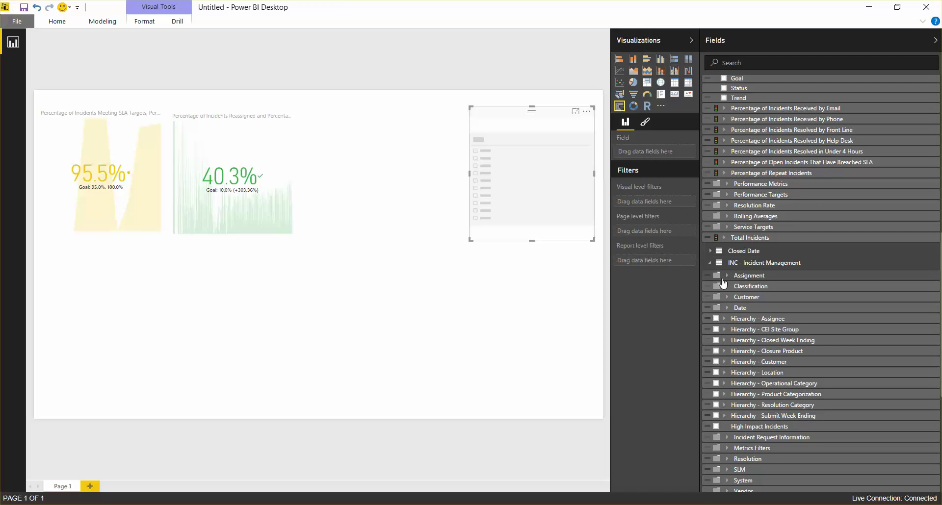
click(725, 286)
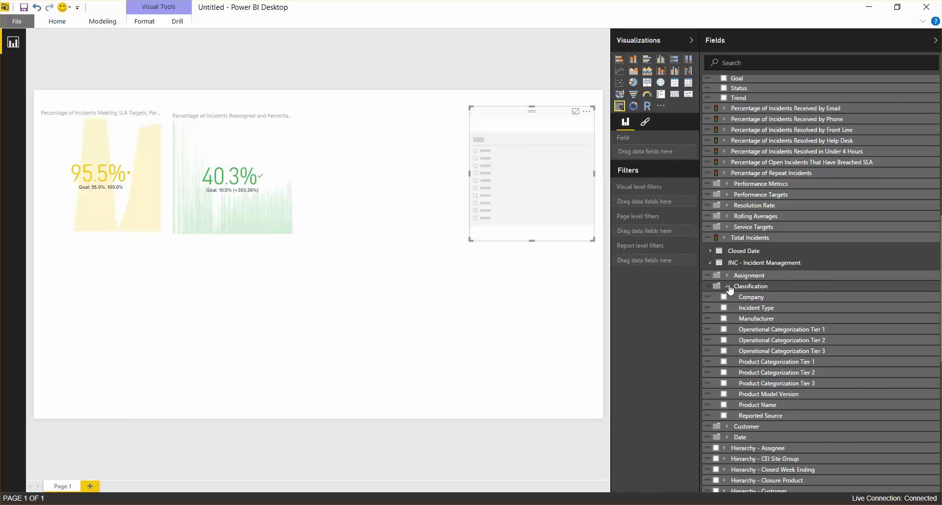
click(729, 287)
scroll(730, 289, down, 3)
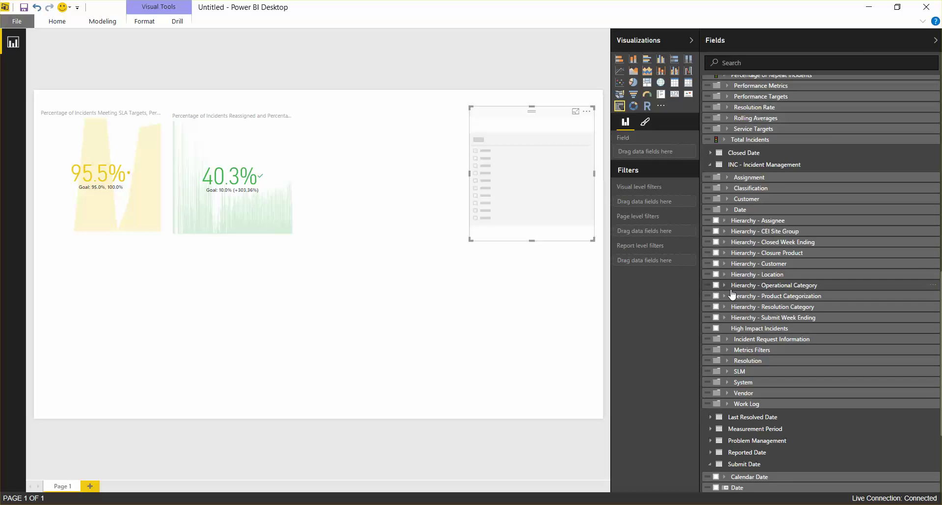
click(729, 340)
scroll(726, 351, down, 2)
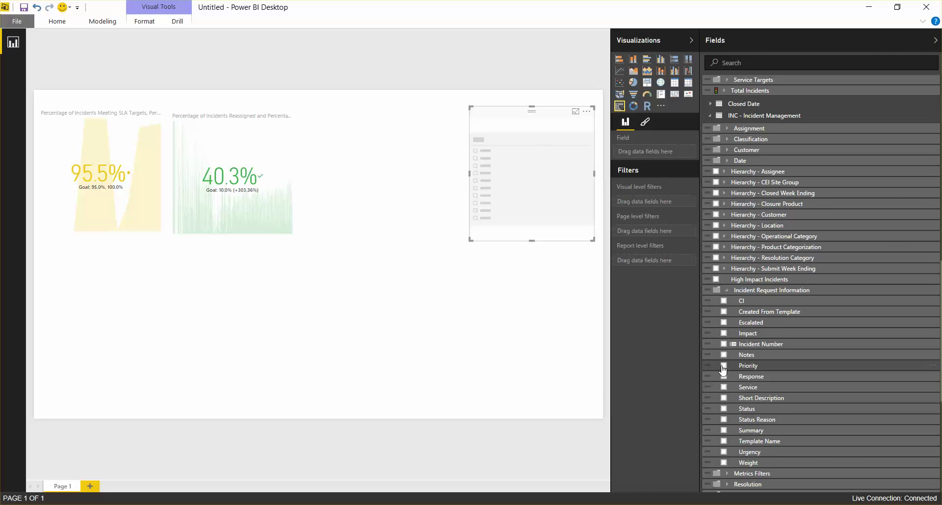
click(723, 367)
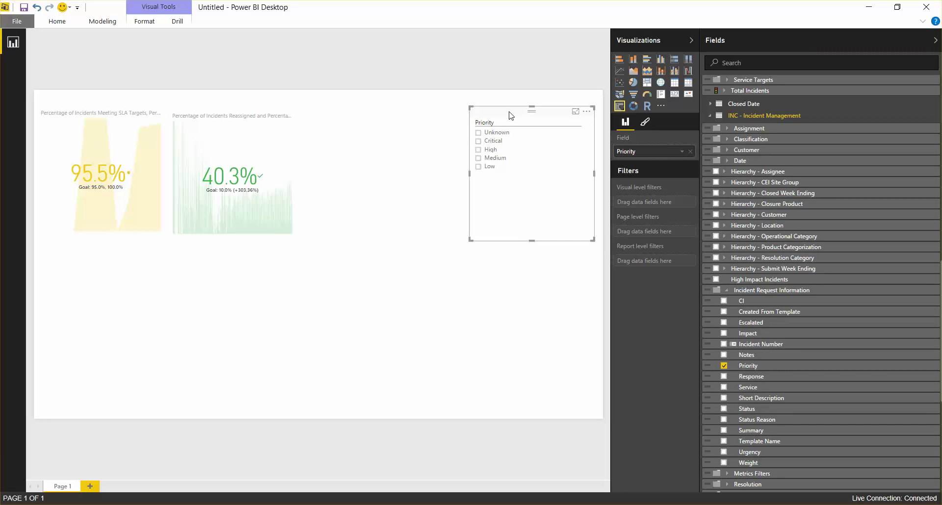
mouse_move(510, 116)
mouse_down()
mouse_move(471, 119)
mouse_move(497, 114)
mouse_up()
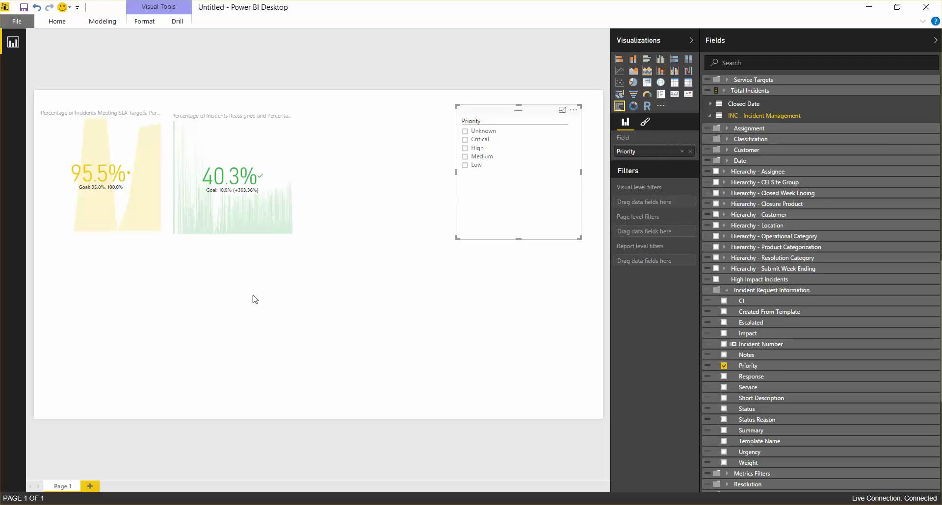
click(235, 287)
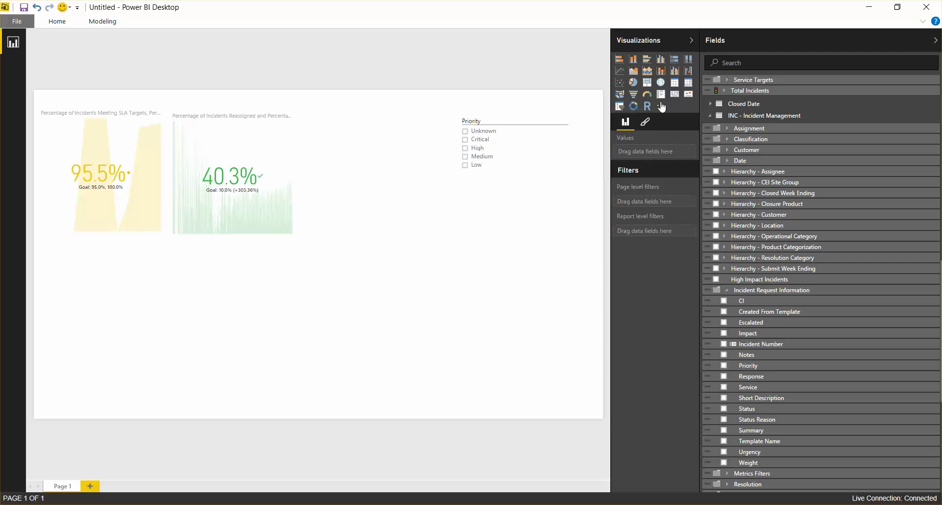
- Add a treemap beside the 40.3% KPI, sized by Total Incidents Value
click(648, 84)
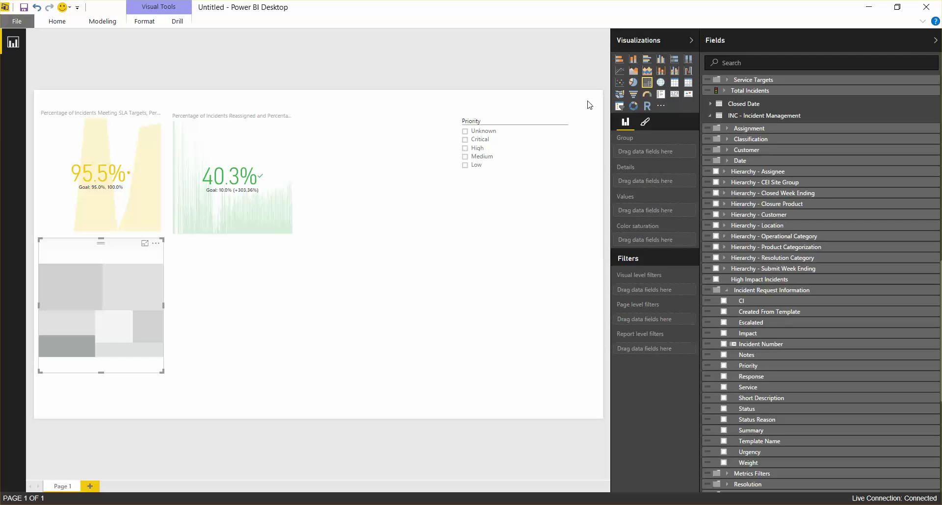
drag(118, 250, 387, 116)
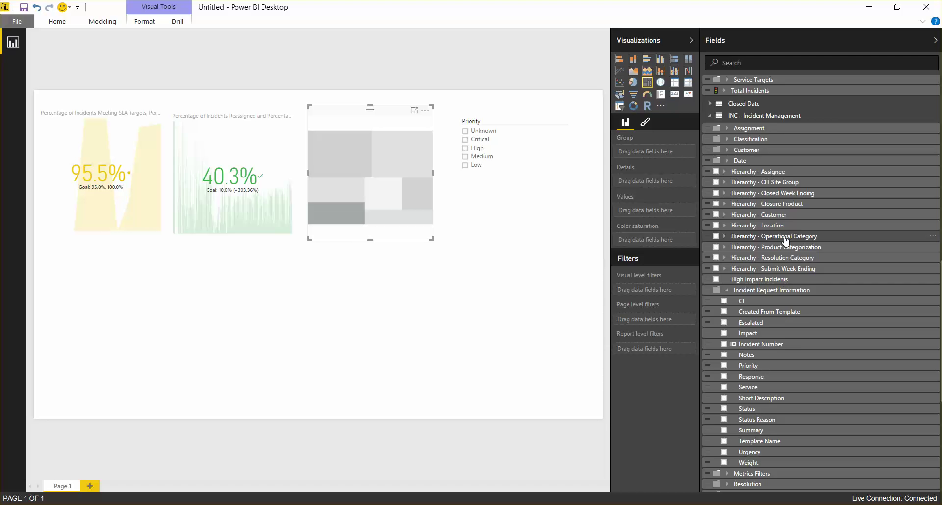
scroll(782, 240, up, 2)
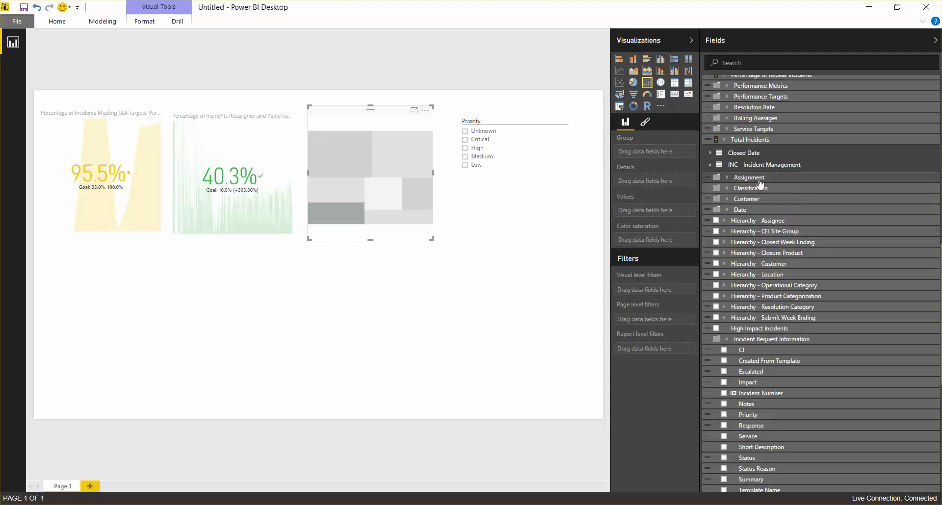
click(726, 140)
click(724, 150)
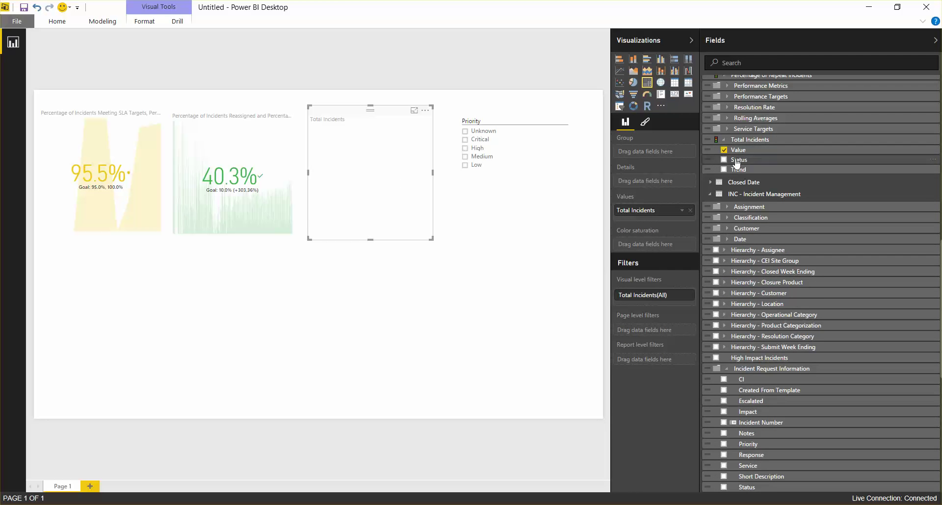
- Group the treemap by Product Name, dropping Product Categorization Tiers 1–3
scroll(725, 215, down, 5)
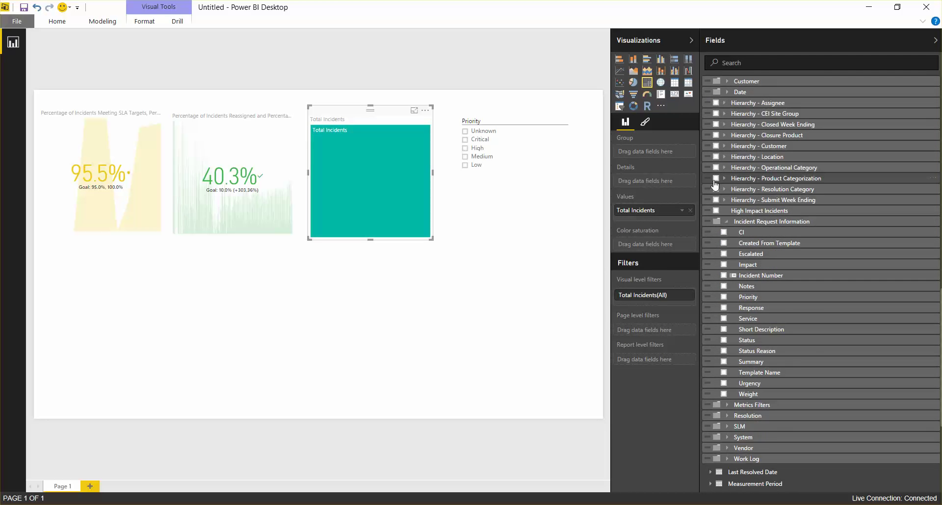
click(724, 179)
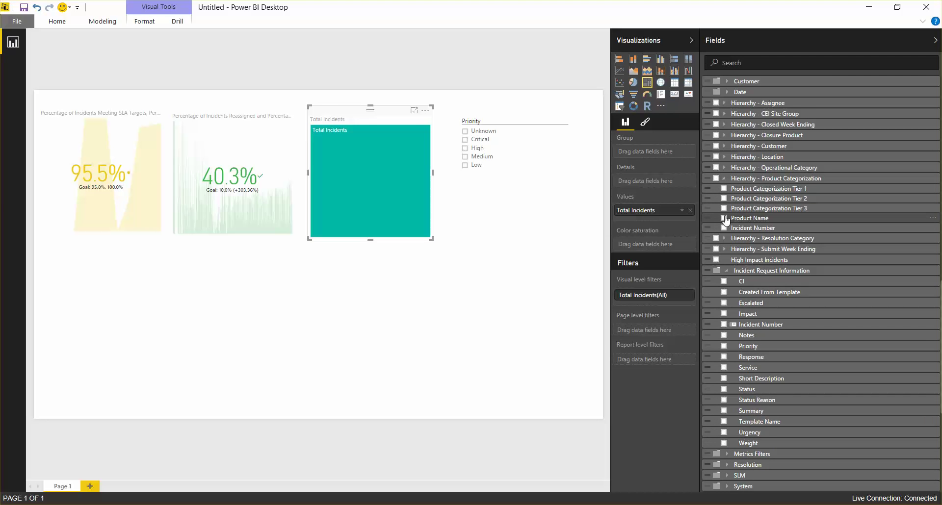
click(725, 217)
click(724, 189)
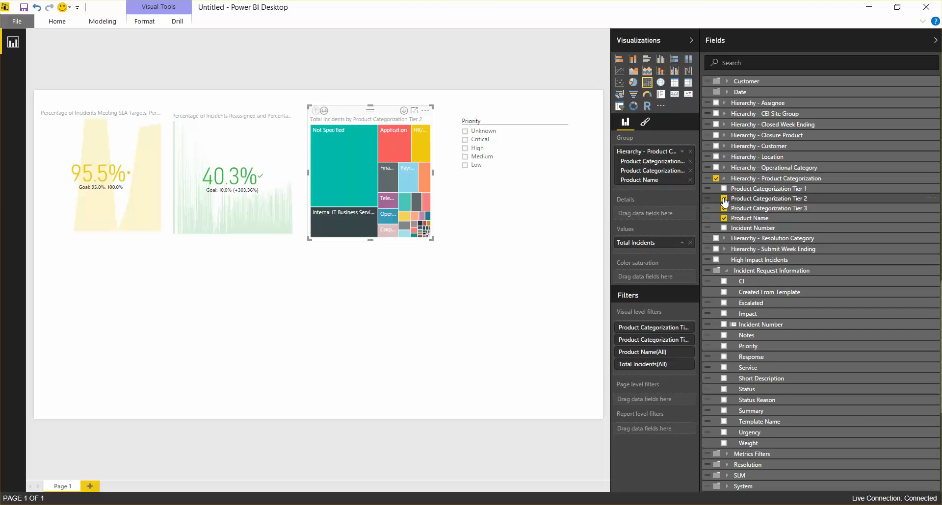
click(725, 199)
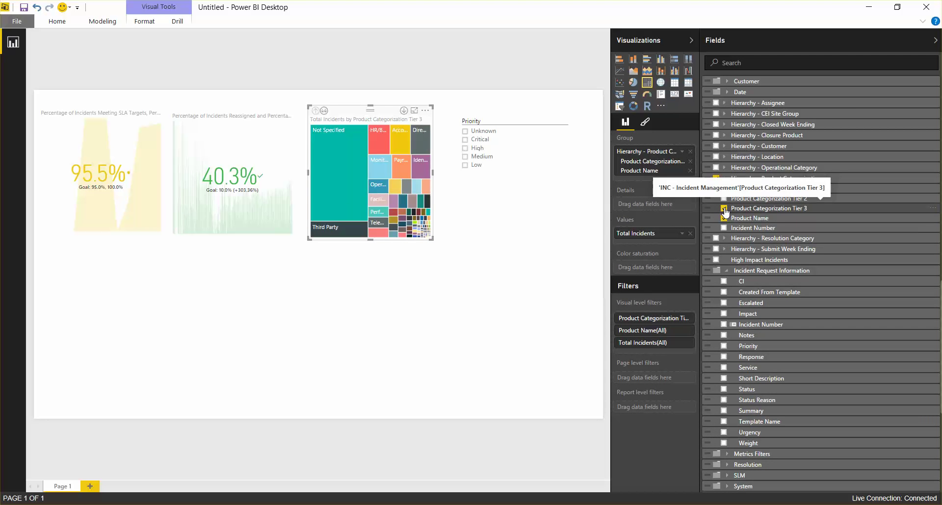
click(724, 208)
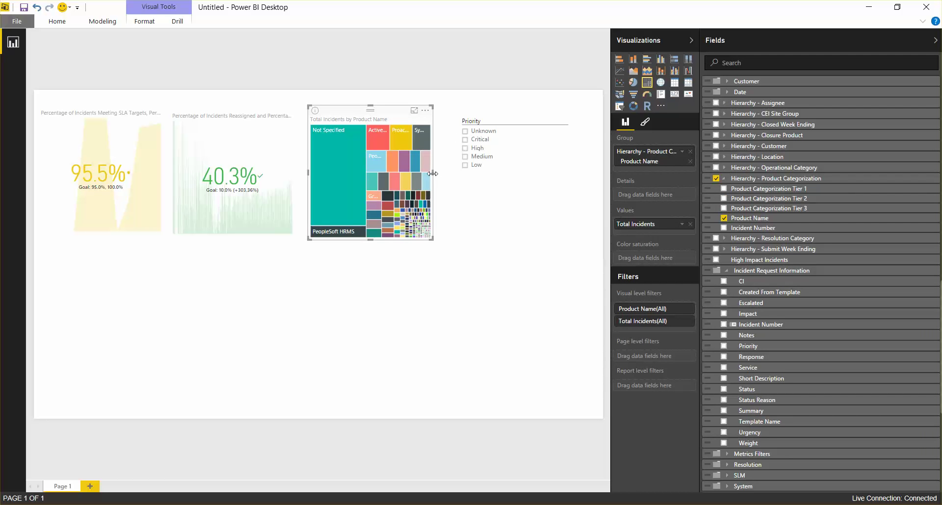
- Resize the treemap to fill the gap between the KPI cards and the Priority slicer
drag(432, 174, 452, 174)
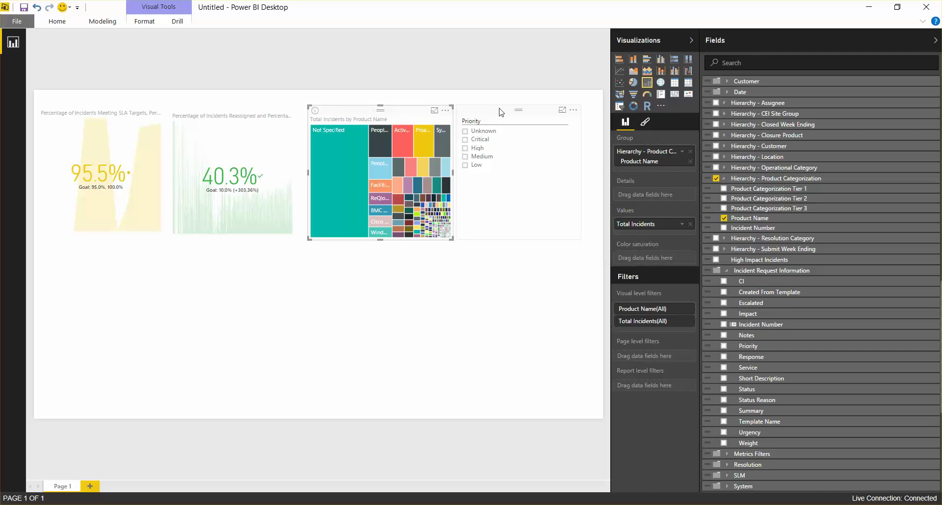
drag(501, 112, 509, 113)
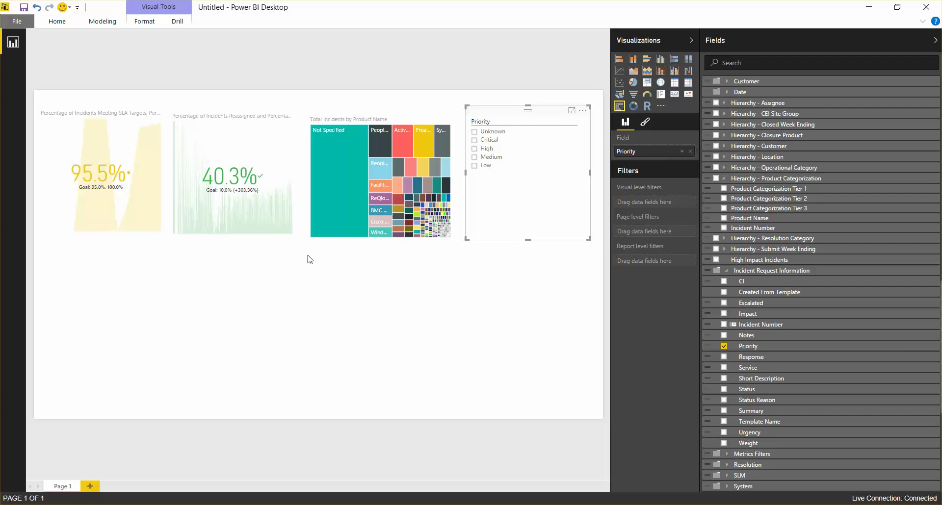
click(336, 119)
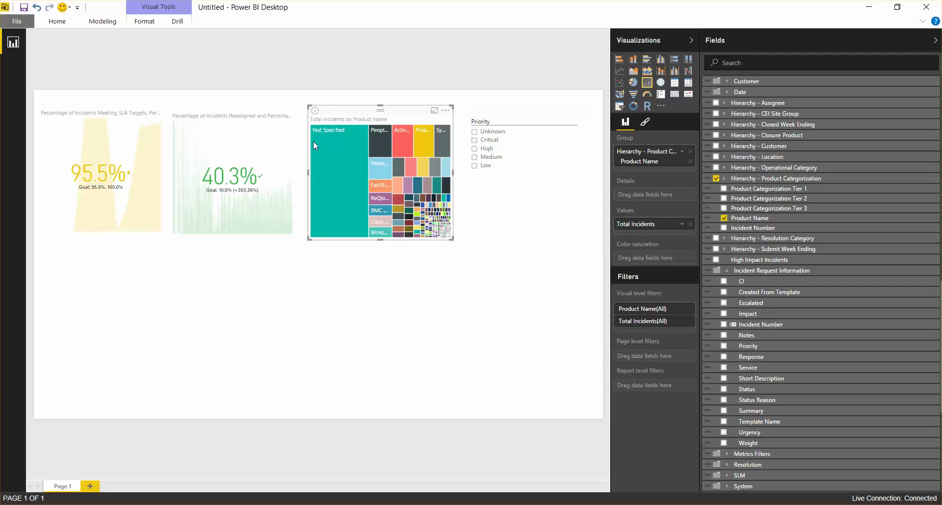
drag(308, 173, 299, 171)
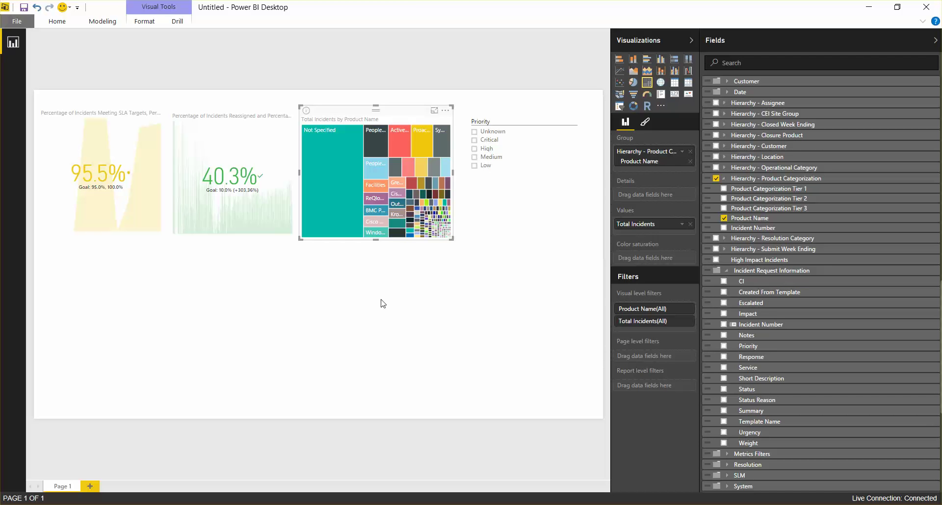
- Add a table visual stretched across the full width and lower half of the page
click(416, 268)
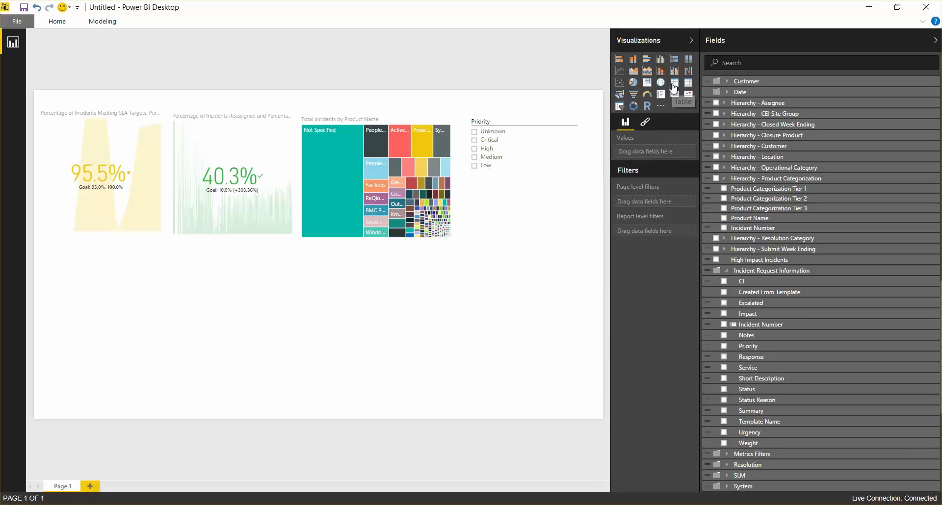
click(675, 88)
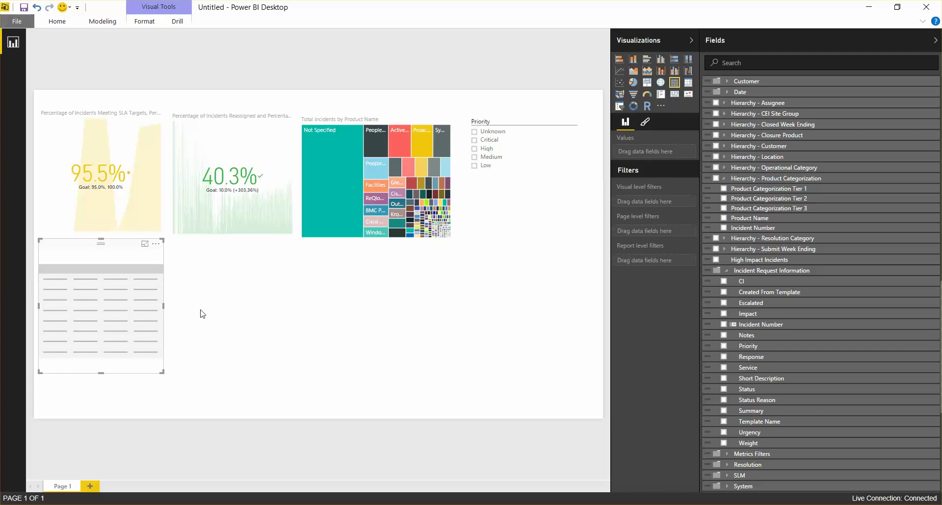
drag(164, 306, 597, 278)
click(329, 395)
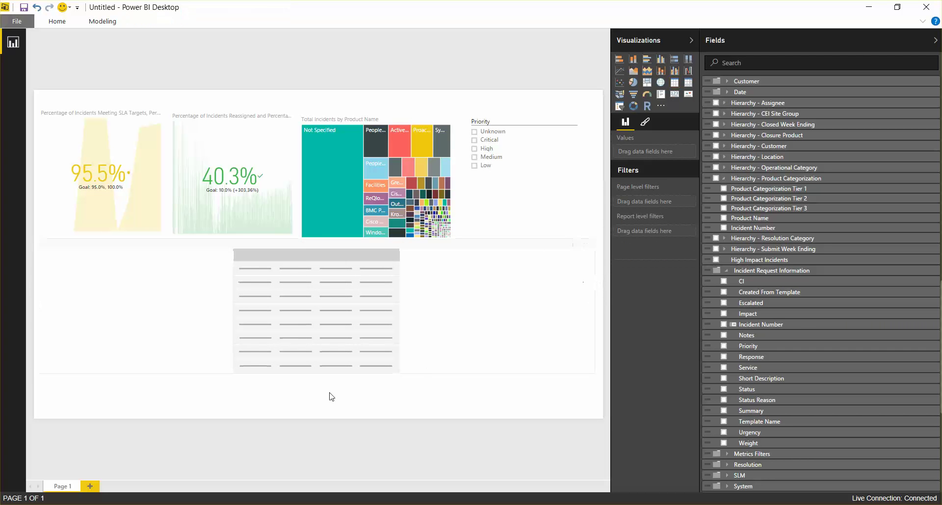
click(427, 366)
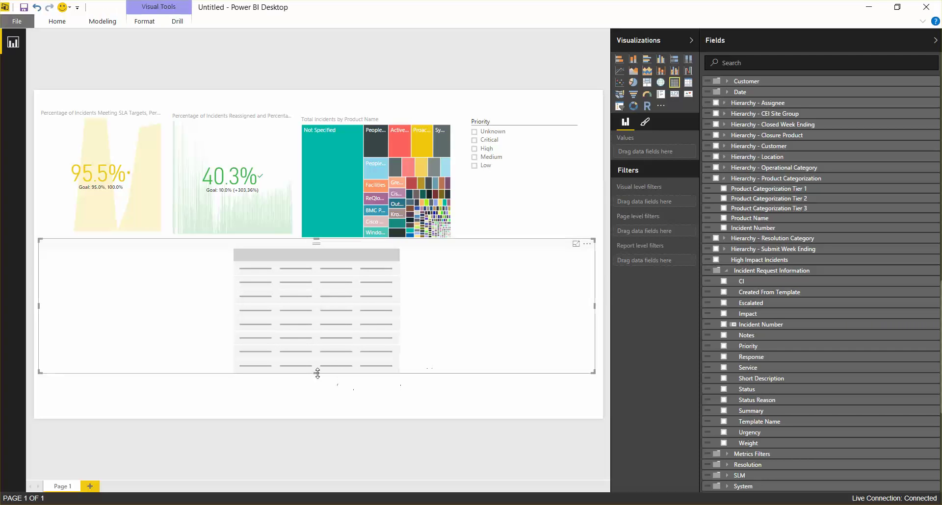
drag(317, 373, 320, 413)
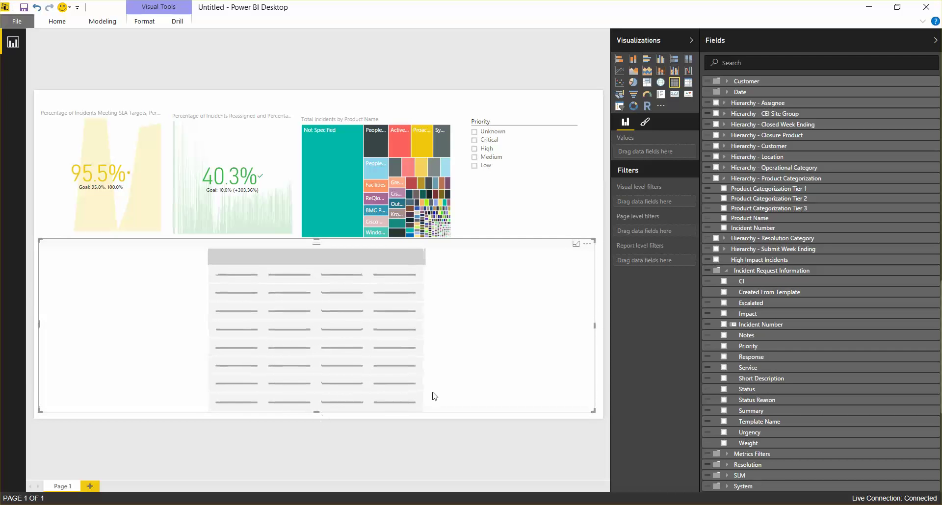
- Add Incident Number, Categorization Tier 1 and Status as the table's columns
click(723, 324)
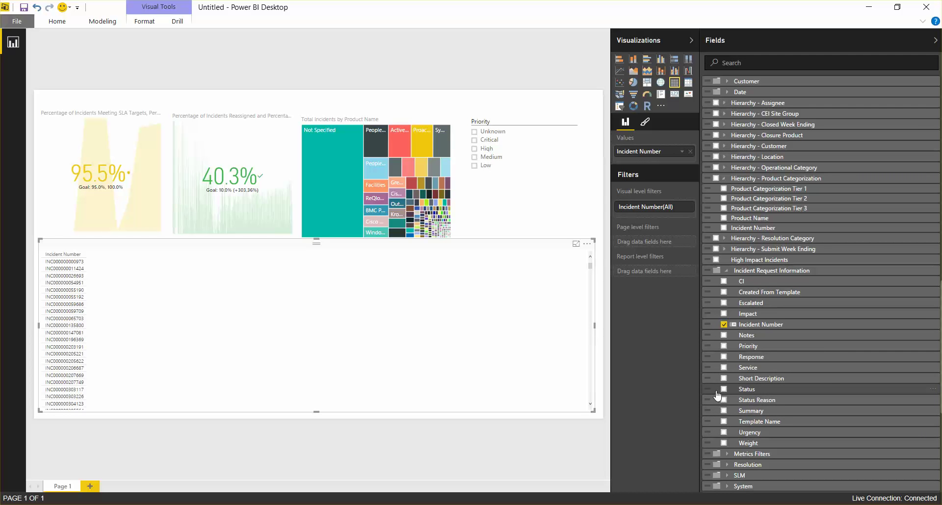
scroll(716, 393, up, 3)
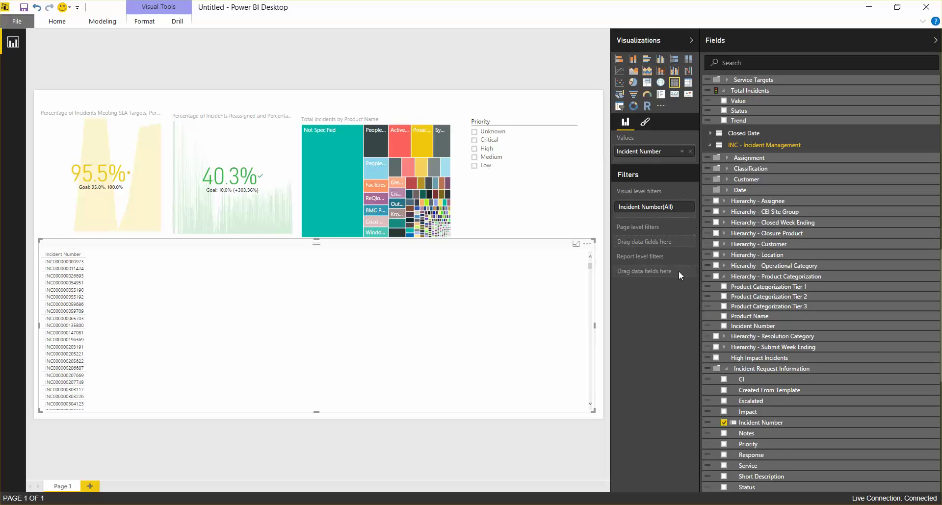
click(724, 266)
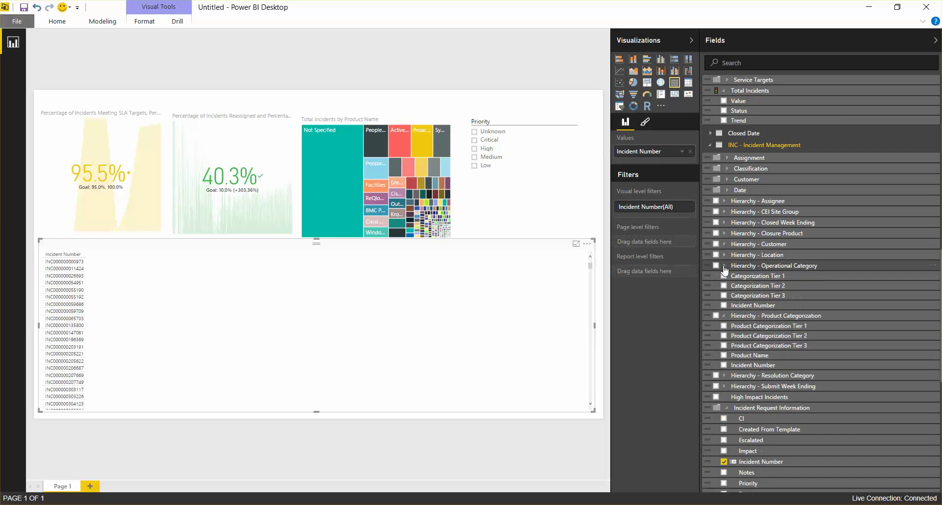
click(724, 277)
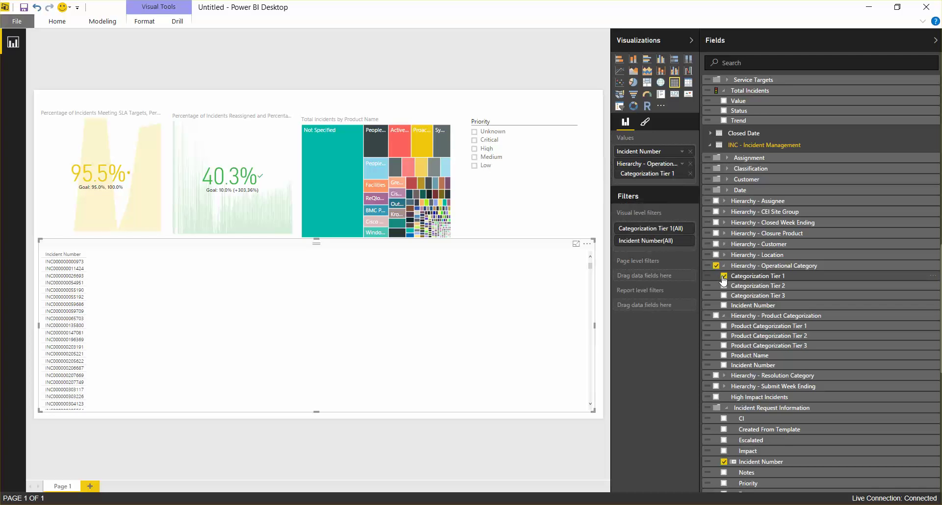
scroll(725, 282, down, 3)
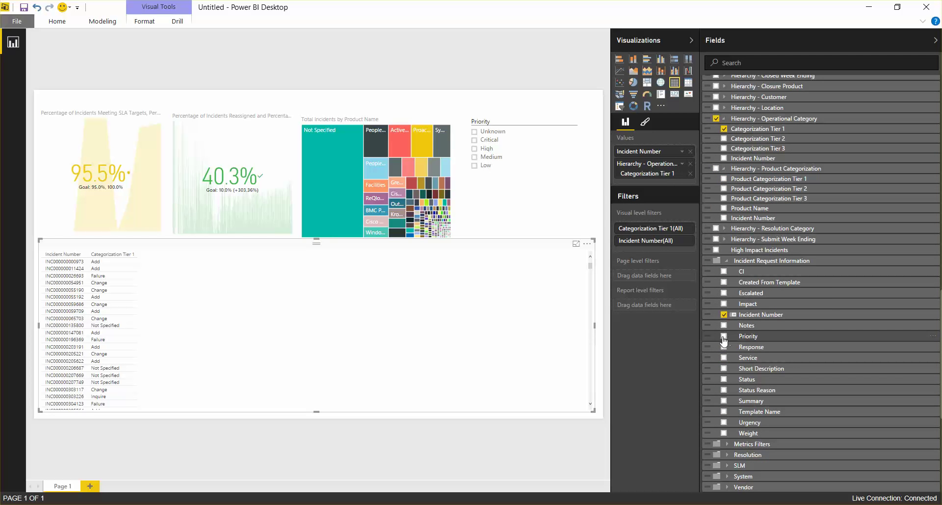
click(725, 380)
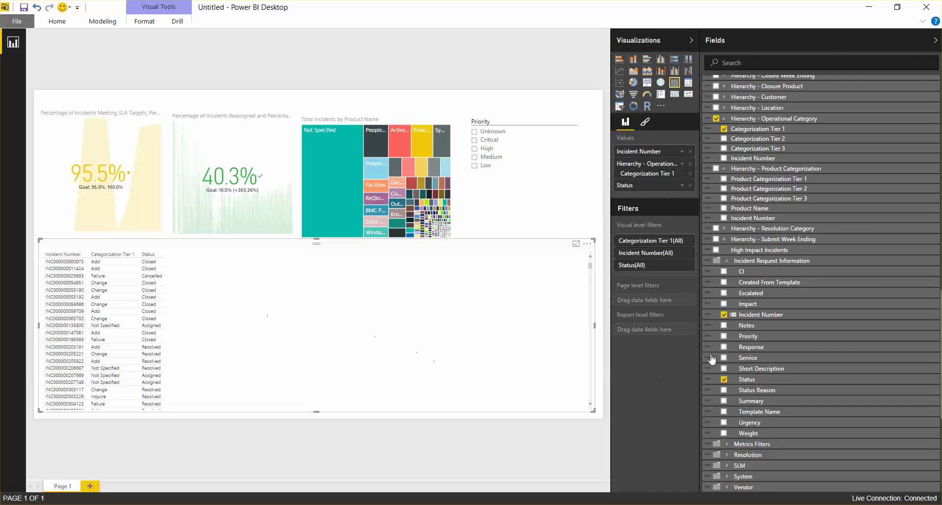
scroll(705, 355, down, 3)
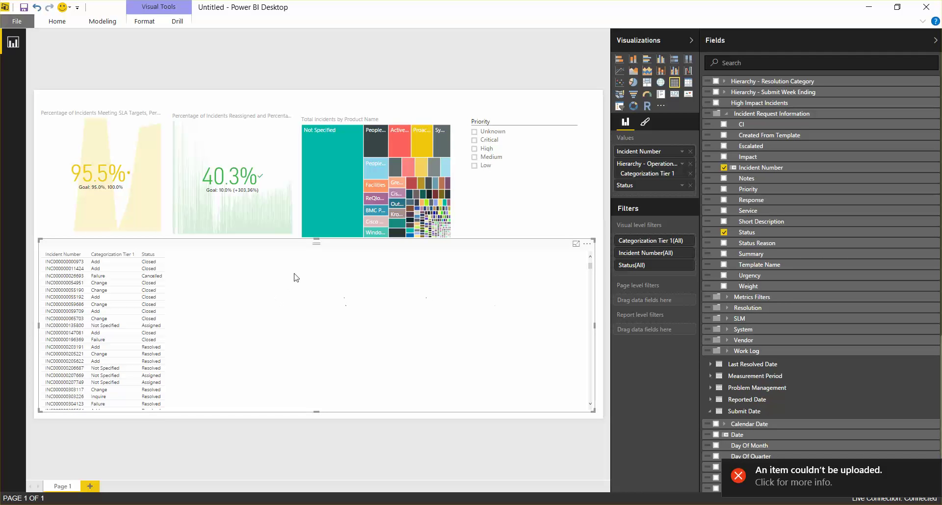
- Cross-filter by the PeopleSoft HRMS treemap tile, then tick Critical in the Priority slicer
click(420, 98)
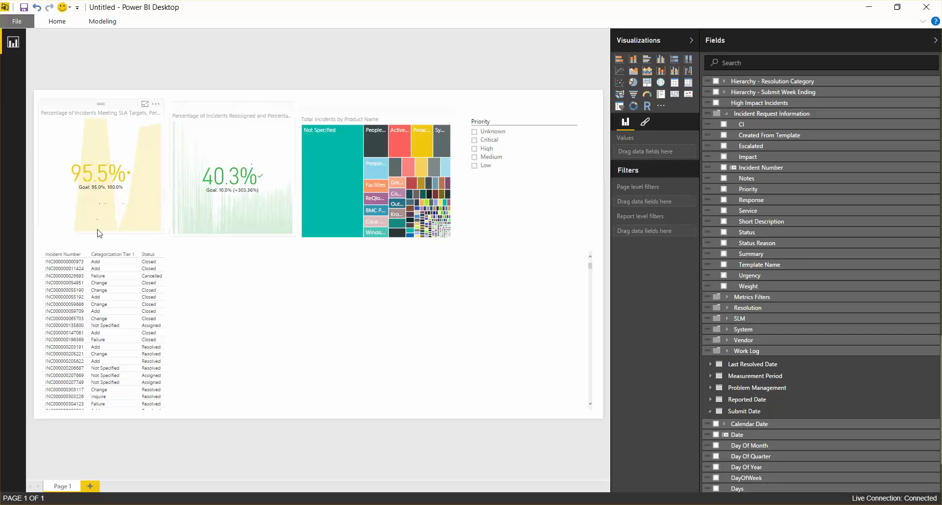
mouse_move(371, 146)
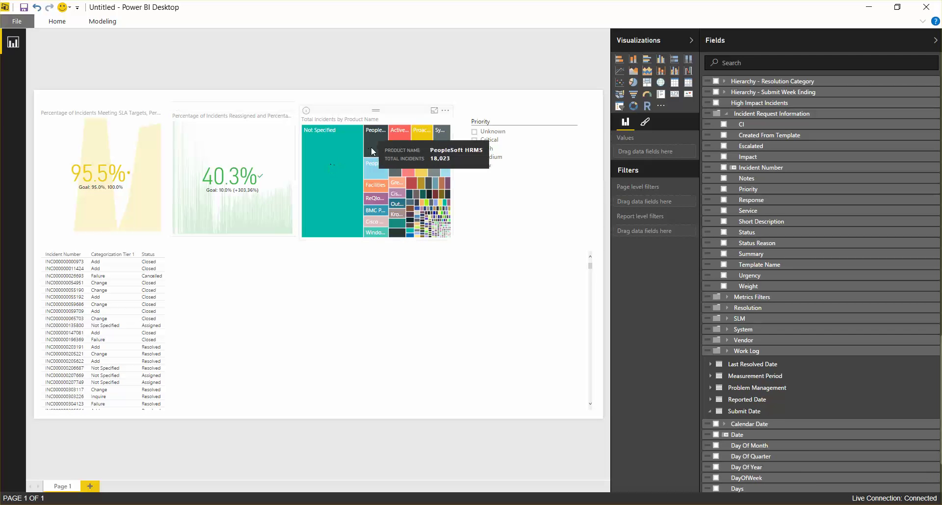
click(372, 145)
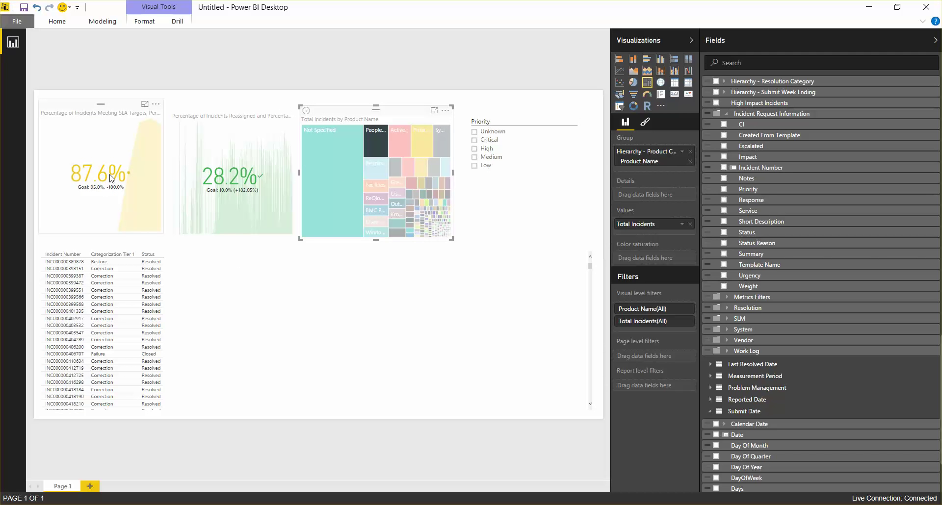
click(475, 143)
click(474, 142)
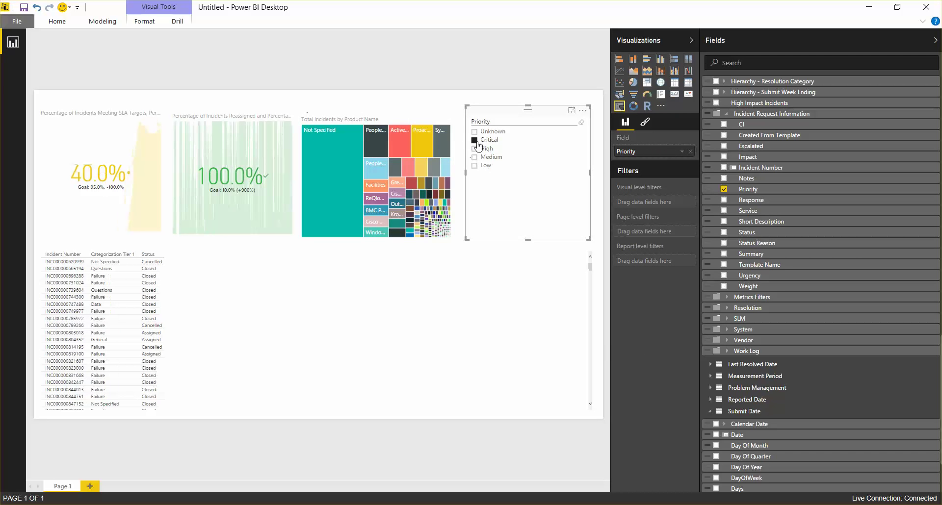